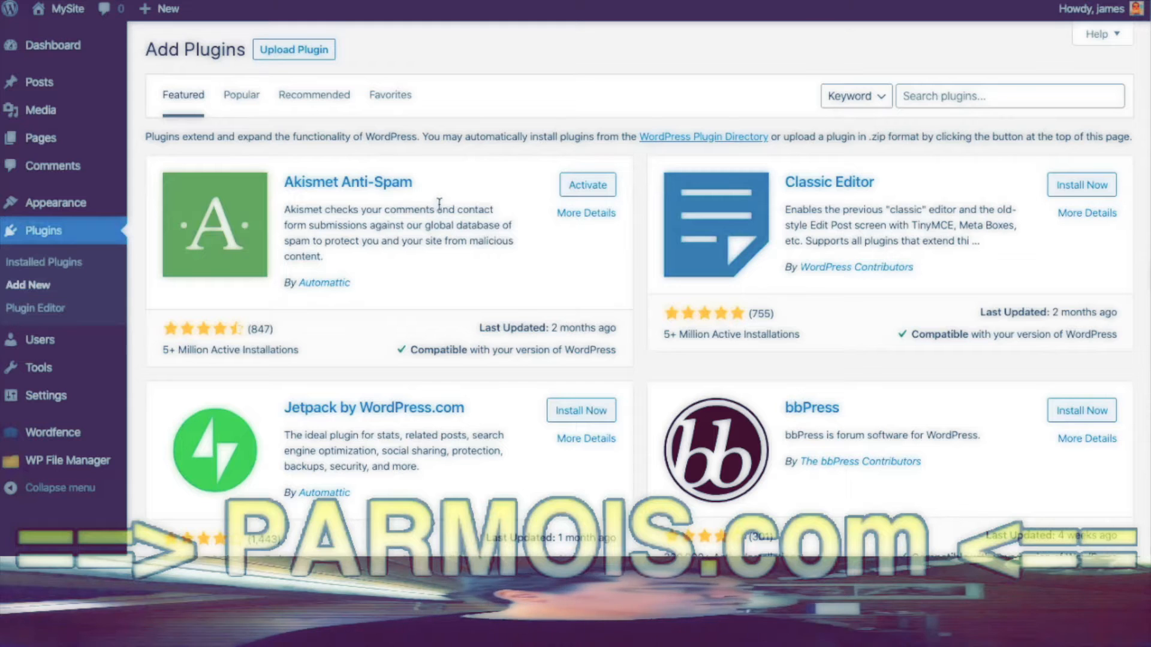
Step: Install the plugin from the uploaded archive voir-lesfameusesvideos.zip and activate it
{"action": "left_click", "coordinate": [293, 51]}
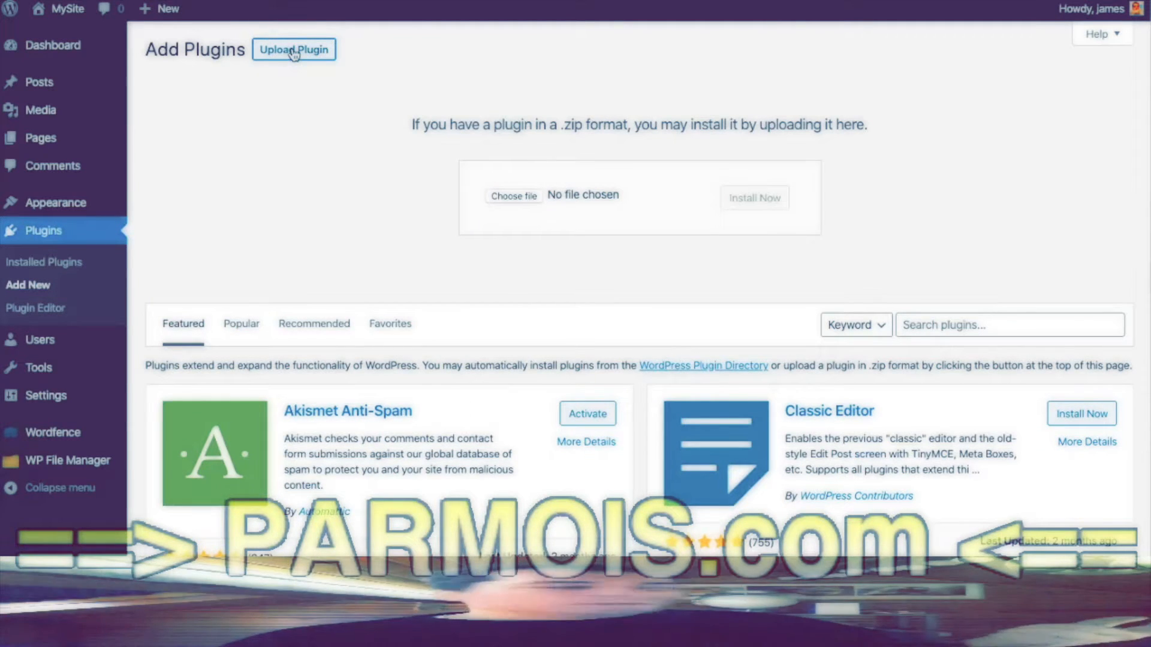
{"action": "left_click", "coordinate": [520, 196]}
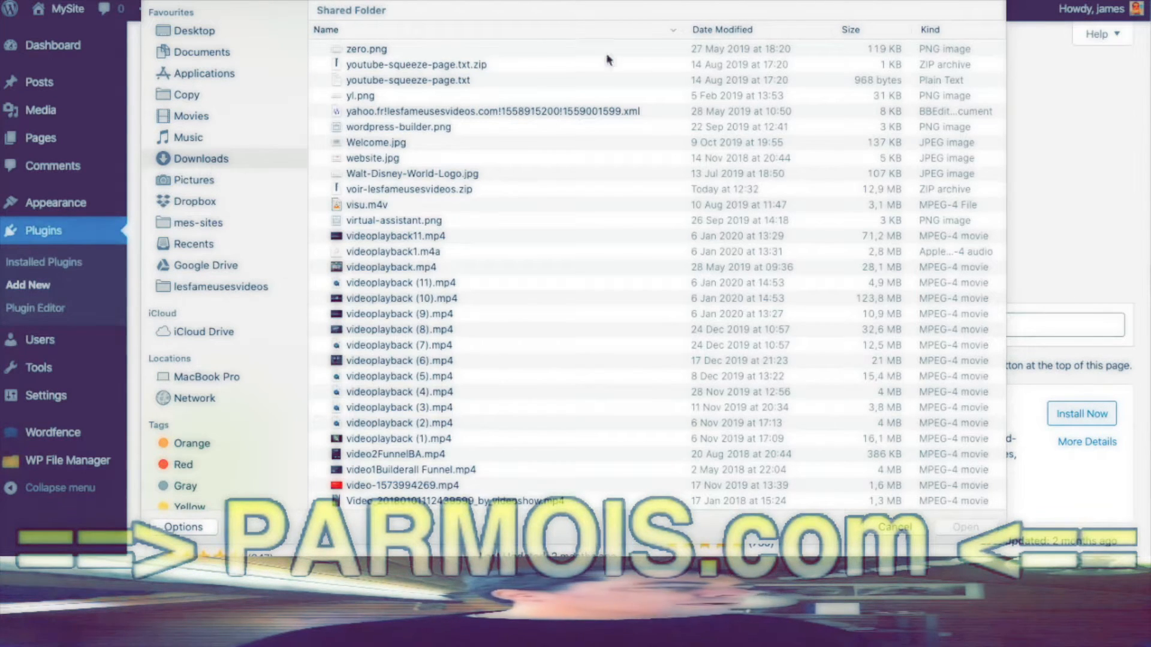
{"action": "left_click", "coordinate": [399, 53]}
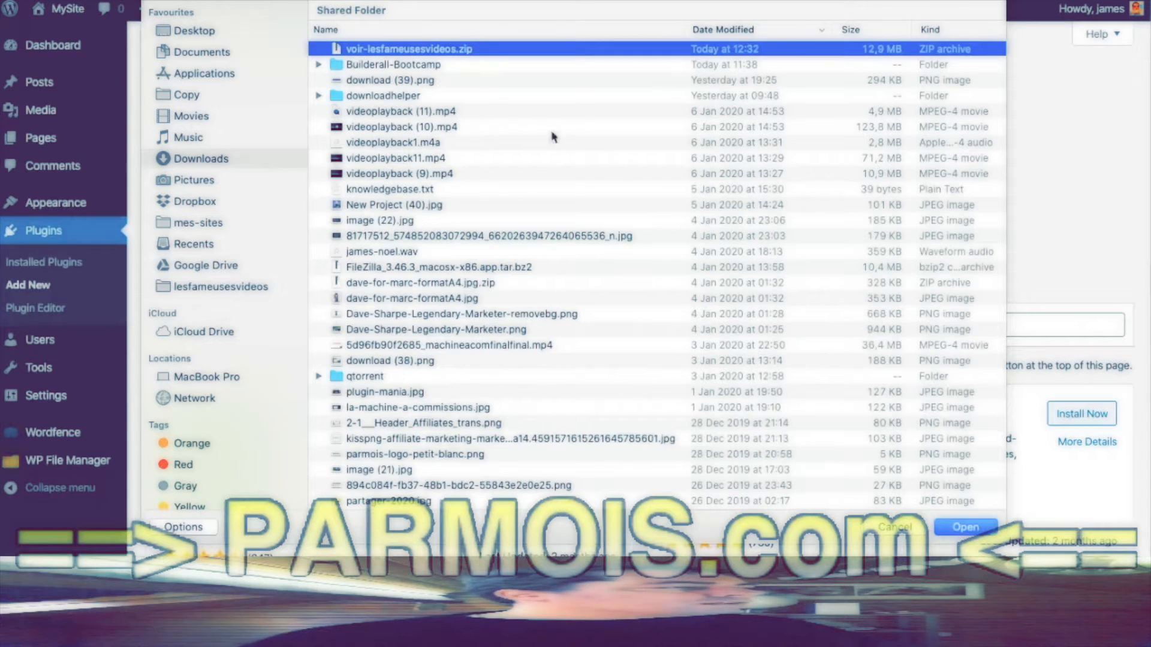
{"action": "left_click", "coordinate": [966, 528]}
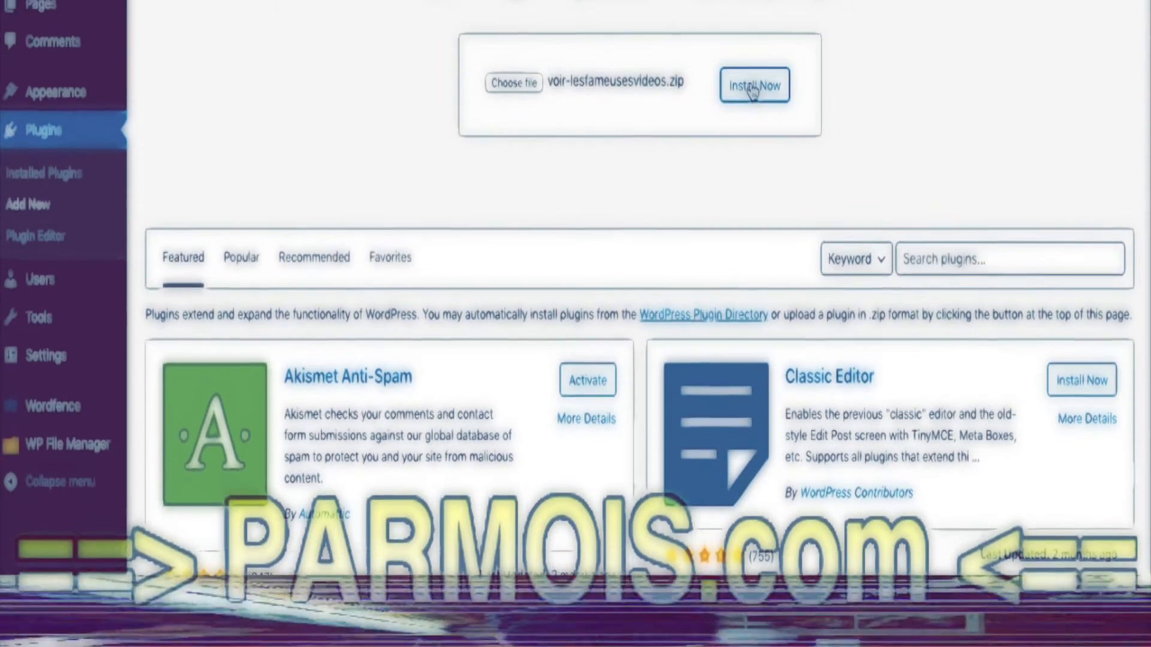
{"action": "left_click", "coordinate": [754, 9]}
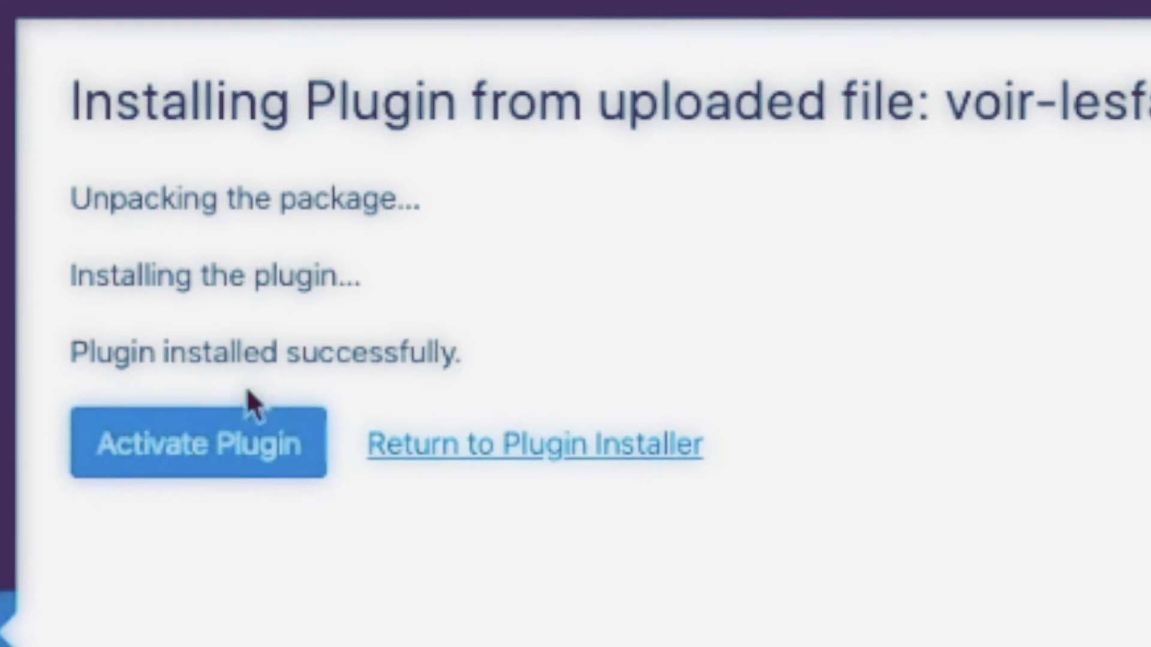
{"action": "left_click", "coordinate": [232, 440]}
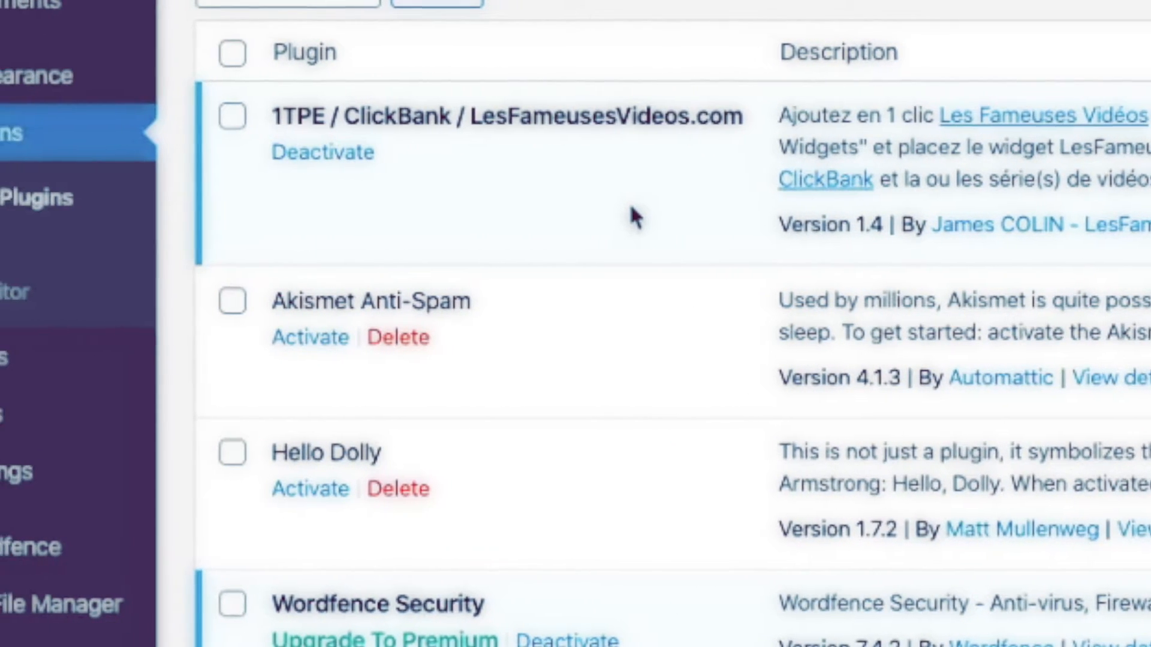
Step: Open the widget management page and check the widgets displayed in the footer of the site's front page
{"action": "mouse_move", "coordinate": [89, 81]}
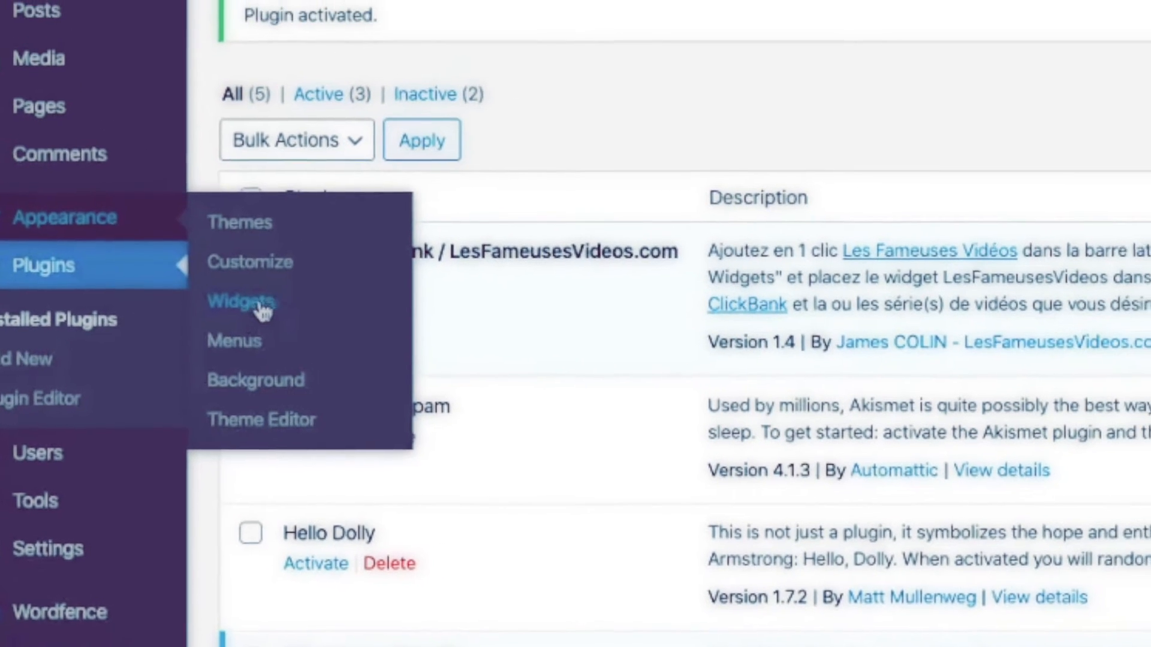
{"action": "left_click", "coordinate": [267, 291]}
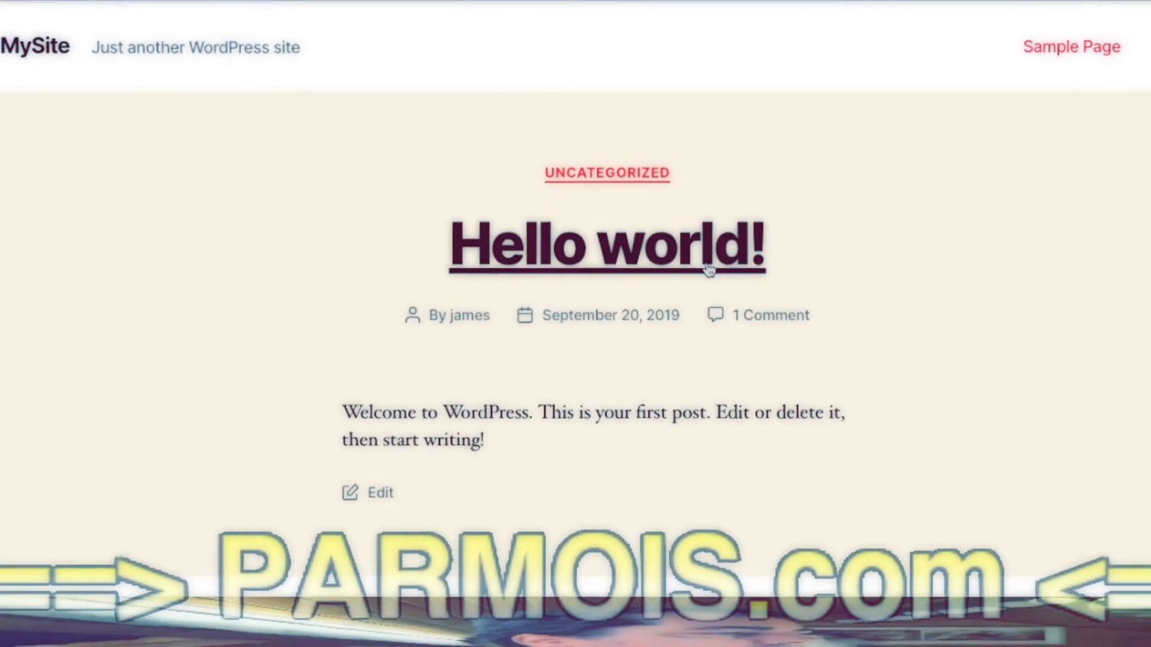
{"action": "scroll", "coordinate": [736, 273], "scroll_direction": "down", "scroll_amount": 10}
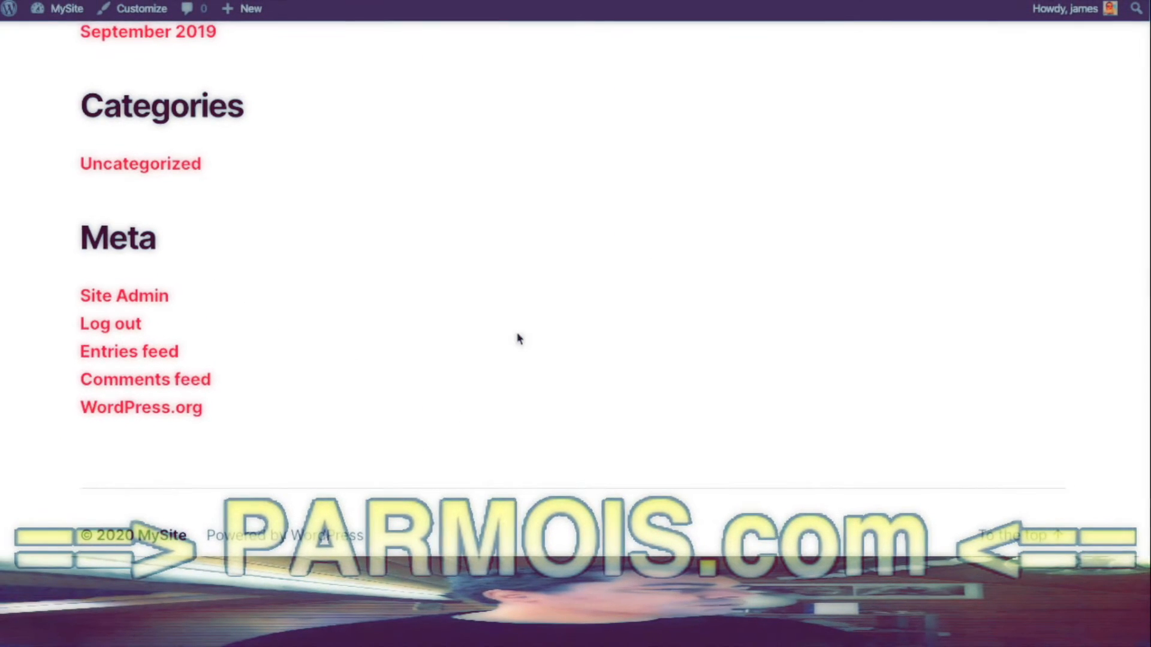
{"action": "scroll", "coordinate": [548, 289], "scroll_direction": "up", "scroll_amount": 9}
{"action": "scroll", "coordinate": [541, 293], "scroll_direction": "down", "scroll_amount": 6}
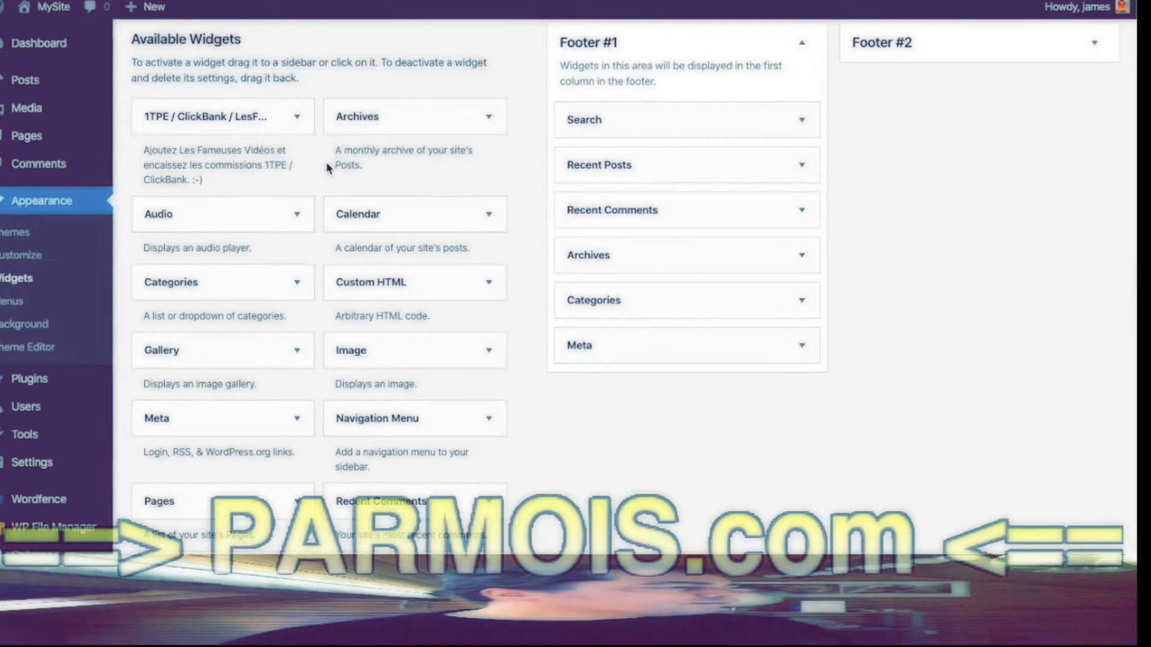
Step: Add the 1TPE / ClickBank / LesFameusesVideos widget to Footer #1, above the Search widget
{"action": "scroll", "coordinate": [328, 167], "scroll_direction": "up", "scroll_amount": 2}
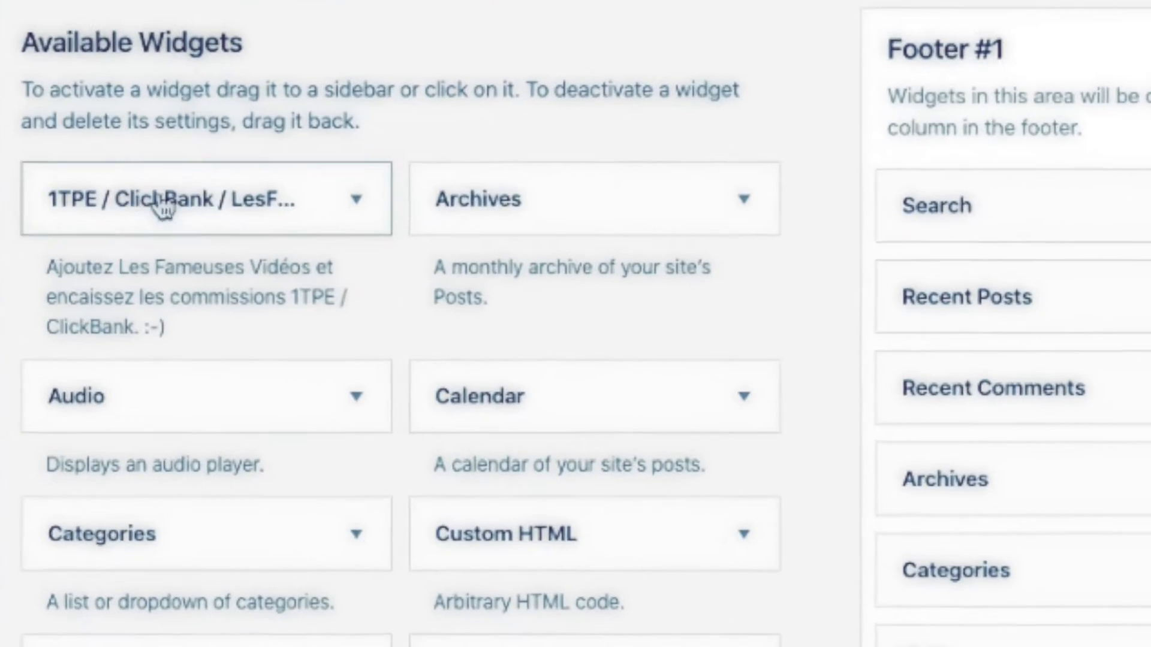
{"action": "left_click_drag", "start_coordinate": [172, 167], "coordinate": [641, 143]}
{"action": "left_click_drag", "start_coordinate": [967, 159], "coordinate": [963, 189]}
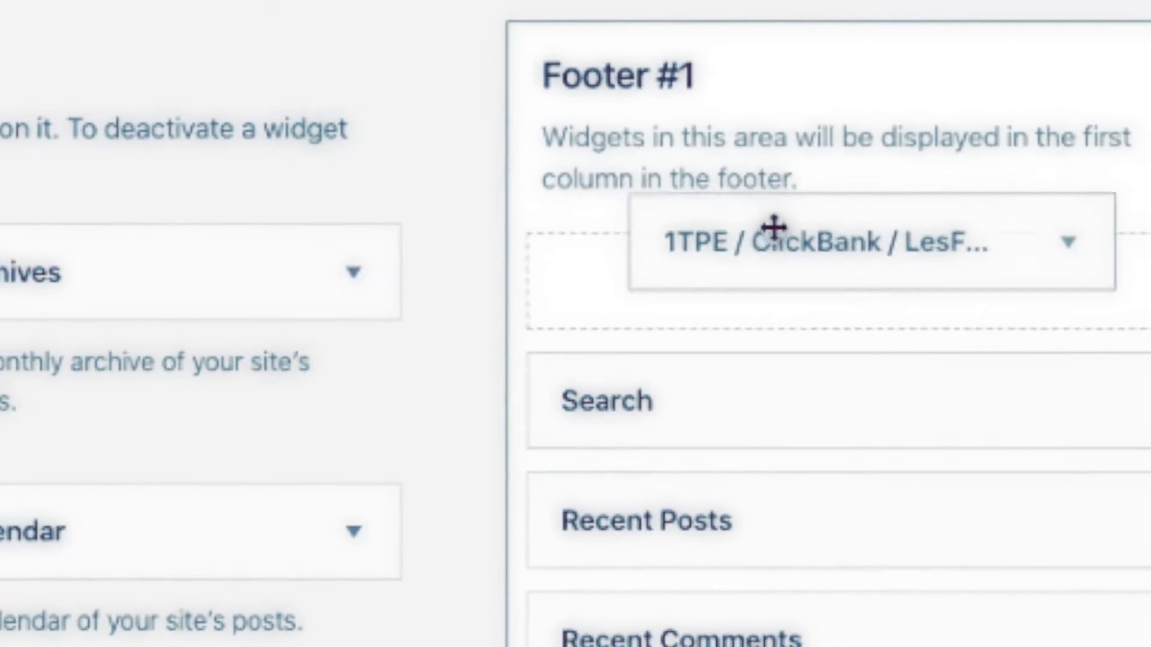
{"action": "left_click_drag", "start_coordinate": [611, 289], "coordinate": [602, 291]}
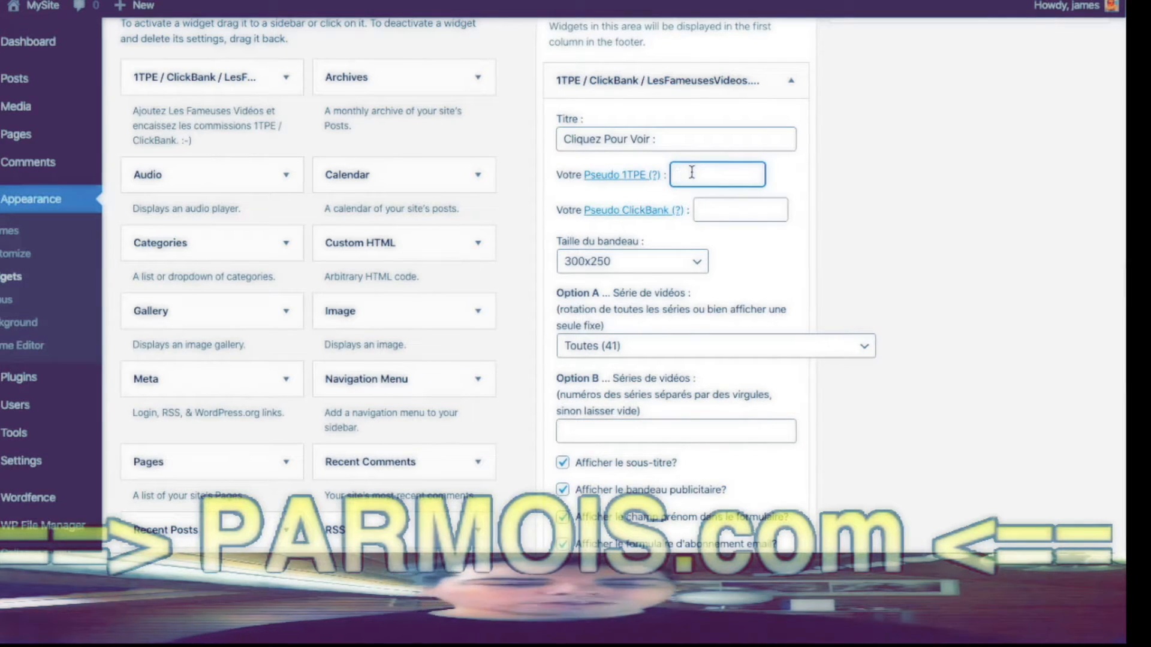
Step: Enter "page" as both the 1TPE and ClickBank pseudonyms in the new widget, keeping the banner size at 300x250
{"action": "left_click", "coordinate": [731, 207]}
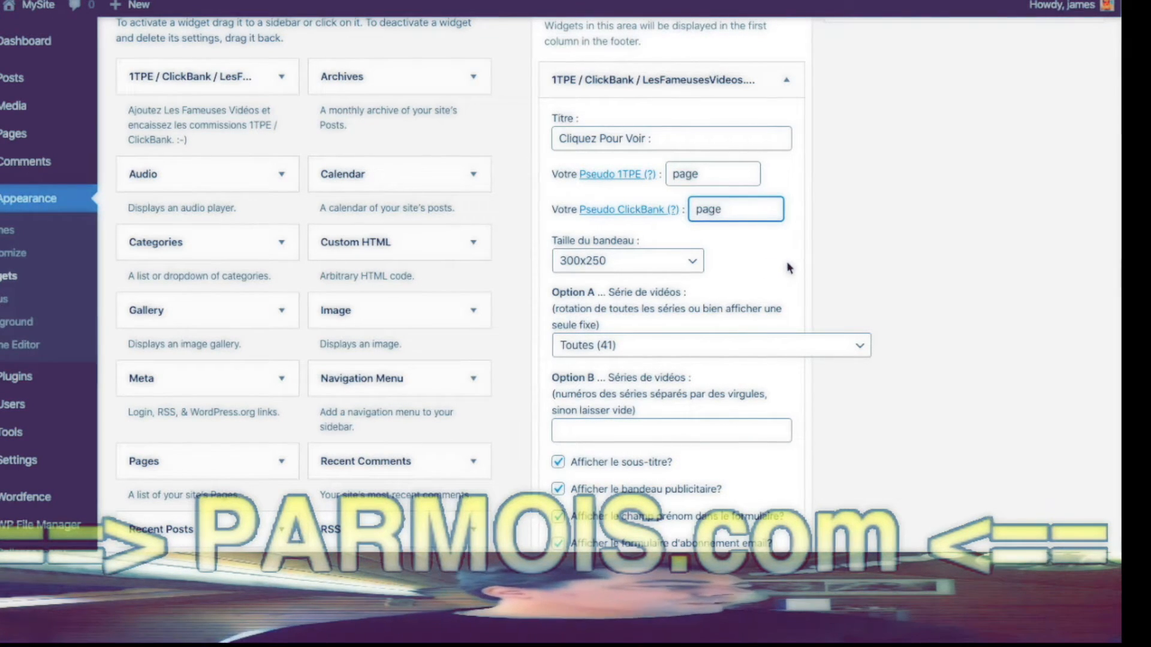
{"action": "left_click", "coordinate": [692, 266]}
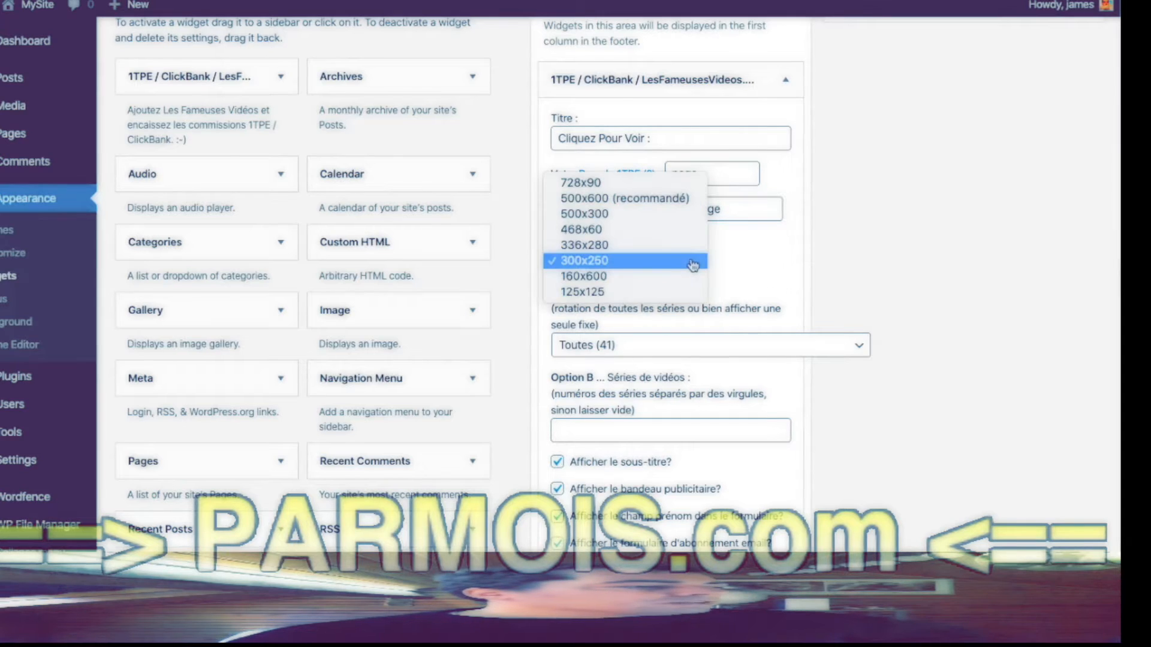
{"action": "left_click", "coordinate": [820, 256]}
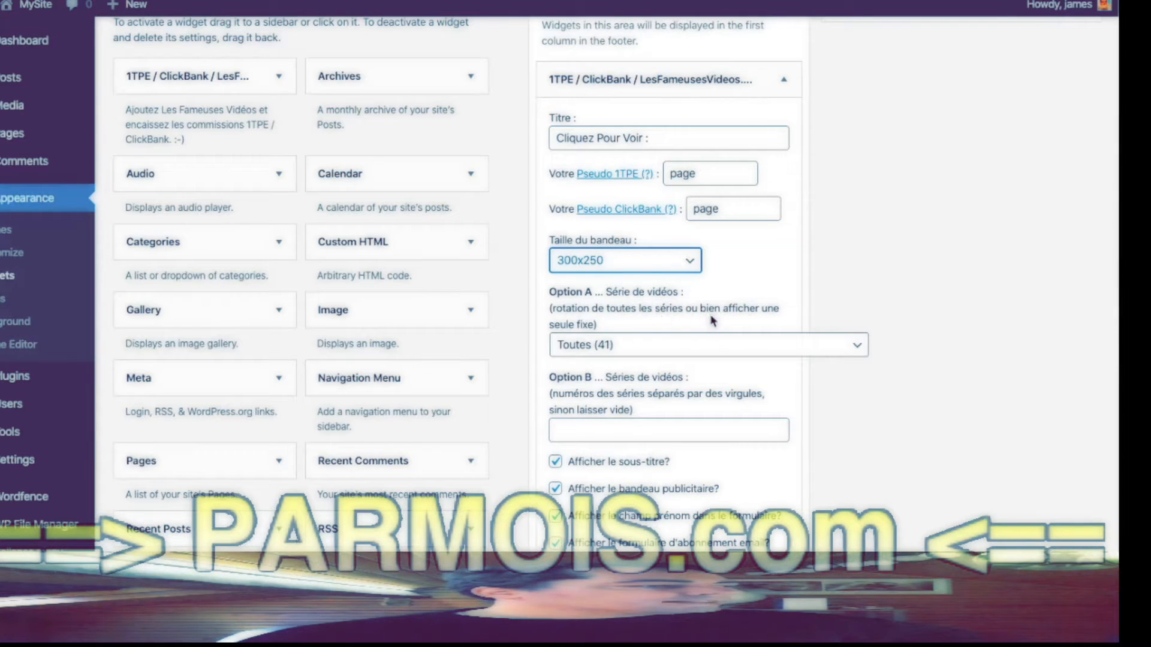
Step: Set the widget's Option A video series to "14. Etes-vous Condamne A Manquer D'argent ?"
{"action": "left_click", "coordinate": [857, 351]}
{"action": "scroll", "coordinate": [671, 420], "scroll_direction": "down", "scroll_amount": 5}
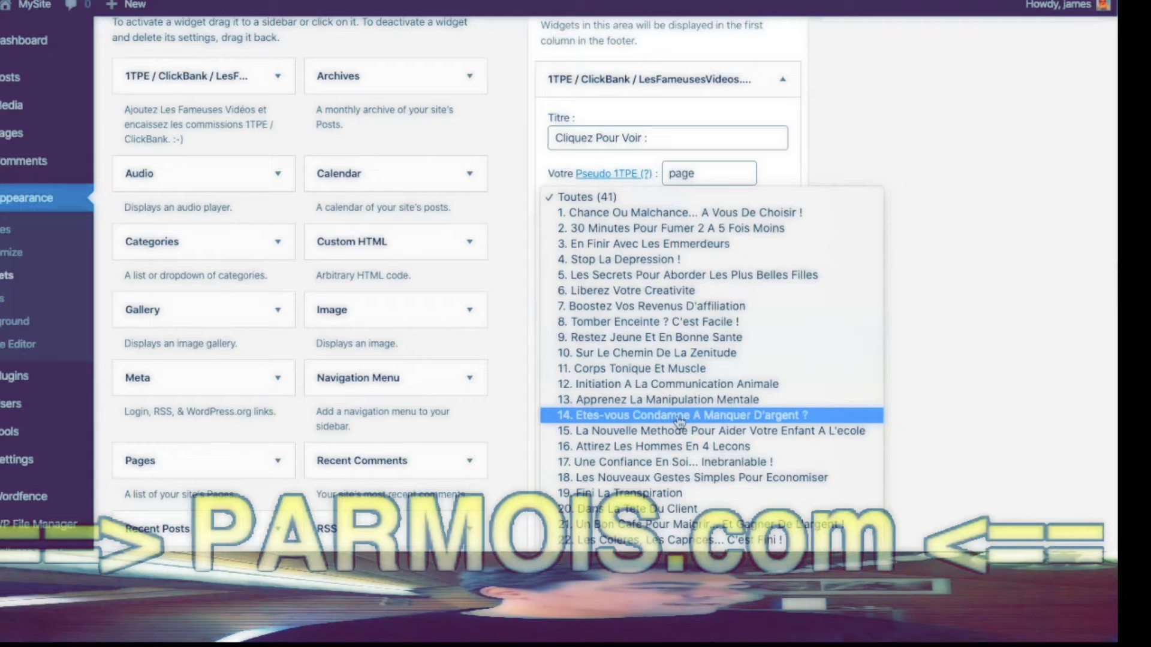
{"action": "left_click", "coordinate": [706, 413]}
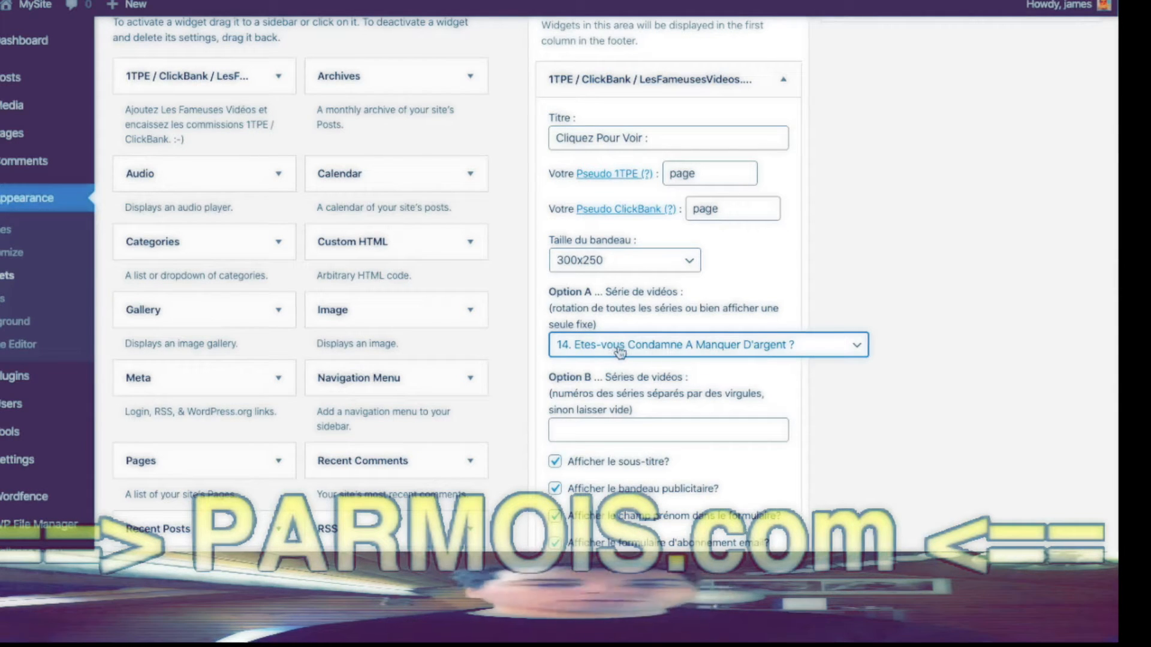
Step: Turn off the first-name field in the widget's subscription form and set the form button's colour to Orange
{"action": "scroll", "coordinate": [895, 394], "scroll_direction": "down", "scroll_amount": 1}
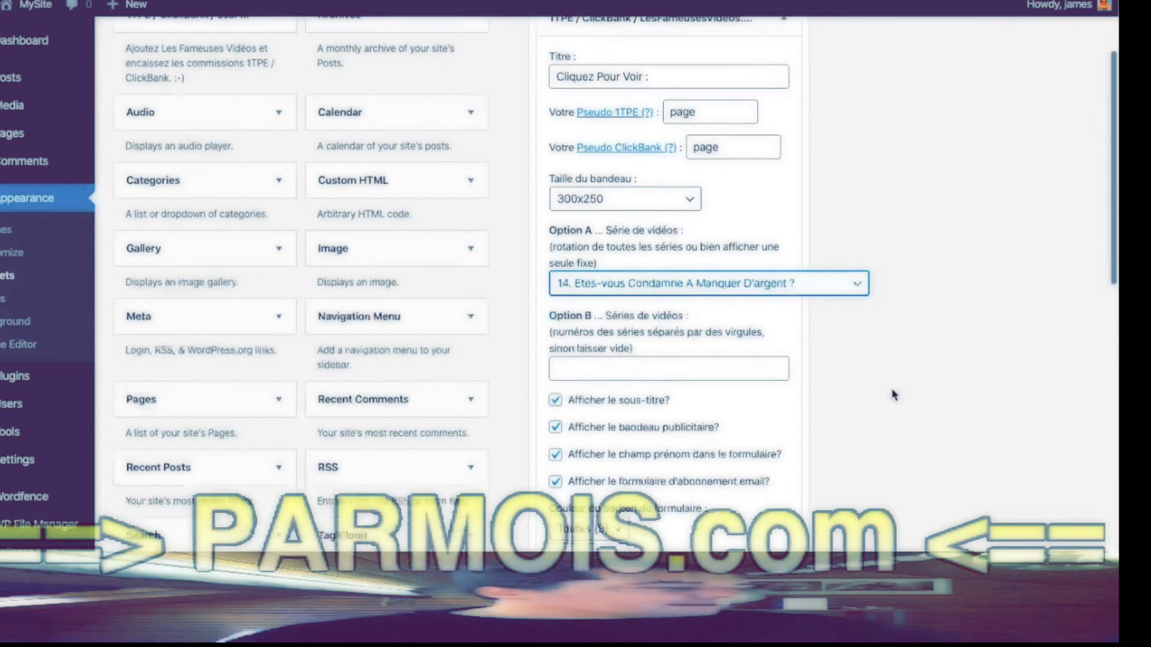
{"action": "scroll", "coordinate": [881, 390], "scroll_direction": "down", "scroll_amount": 1}
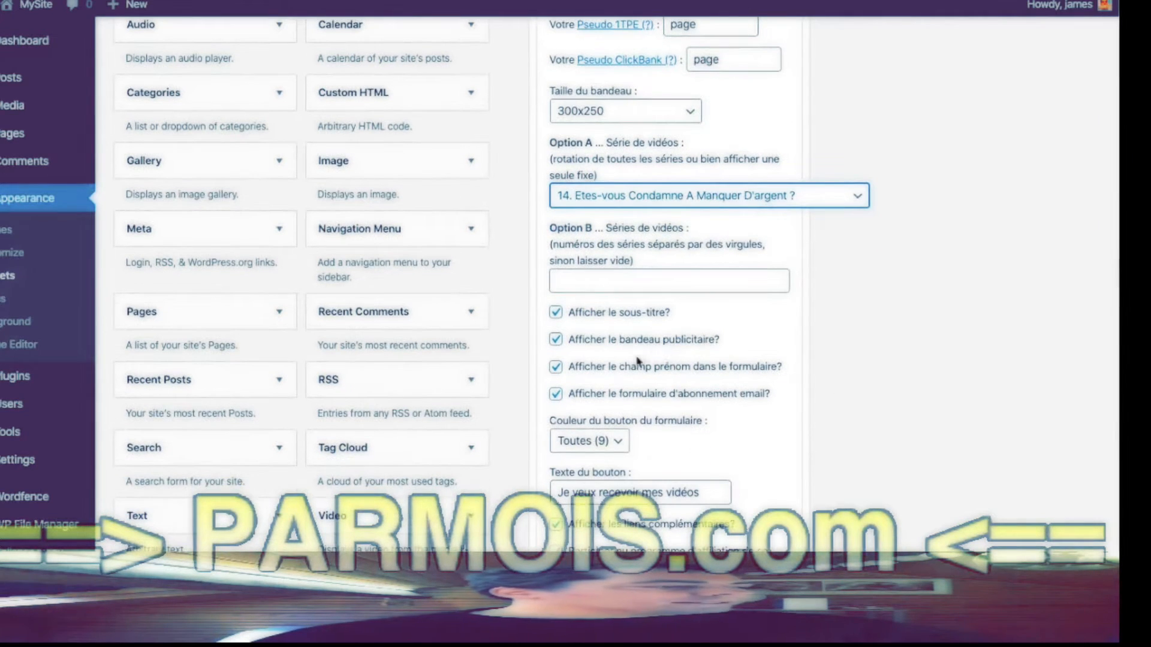
{"action": "left_click", "coordinate": [556, 367]}
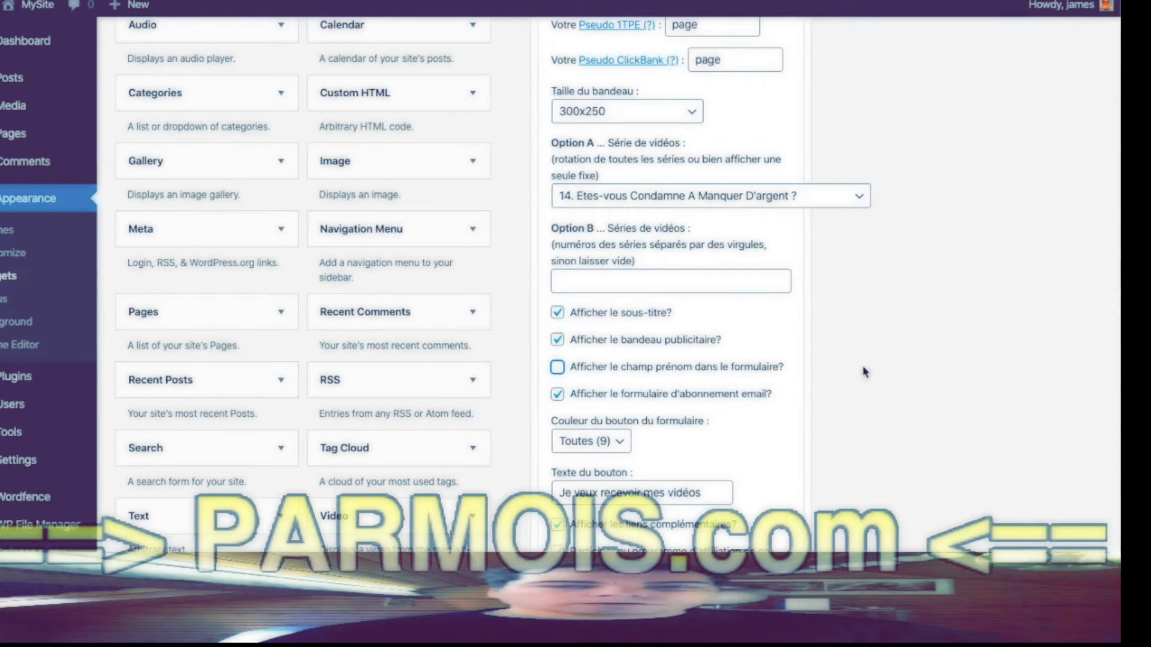
{"action": "scroll", "coordinate": [865, 372], "scroll_direction": "down", "scroll_amount": 1}
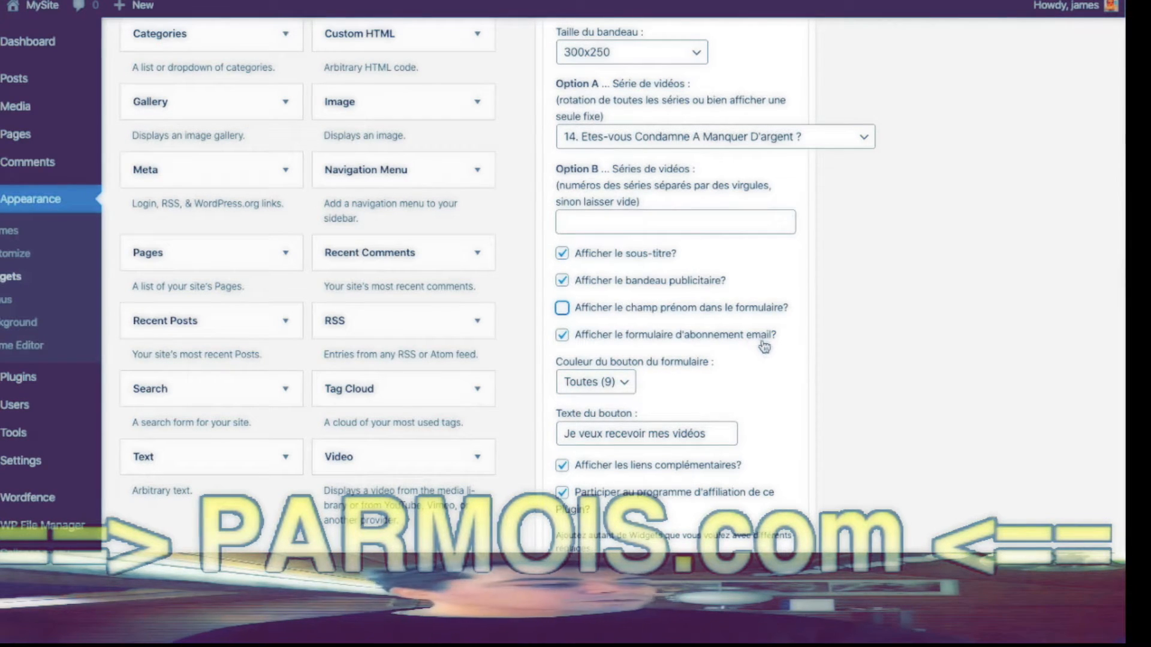
{"action": "left_click", "coordinate": [630, 386]}
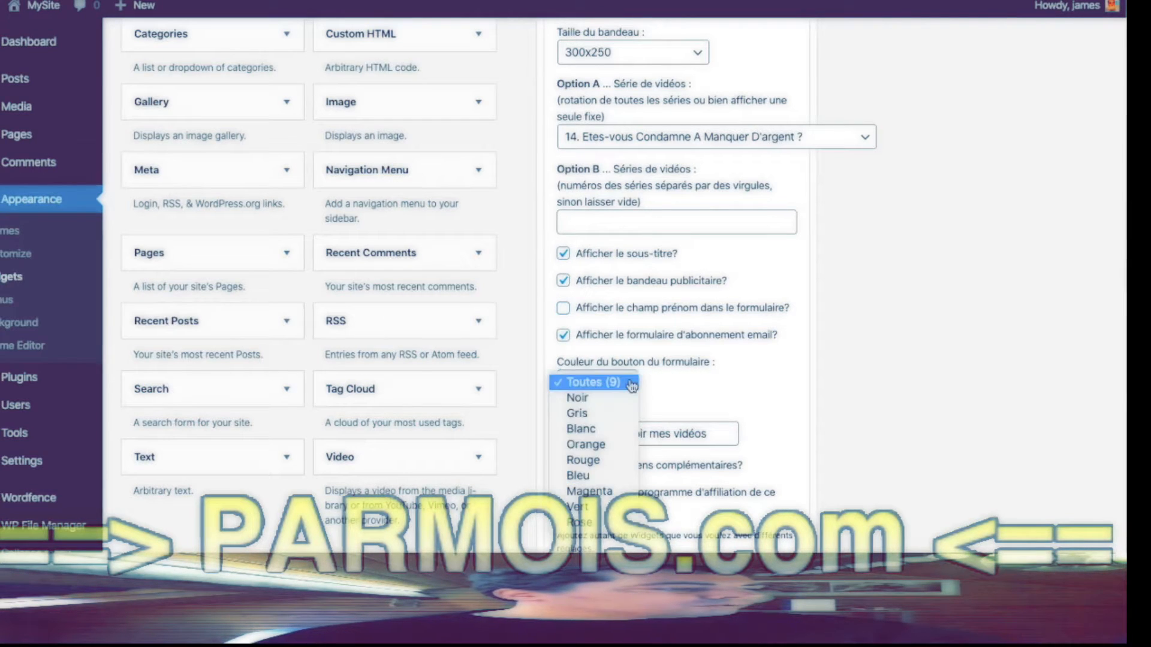
{"action": "left_click", "coordinate": [587, 445]}
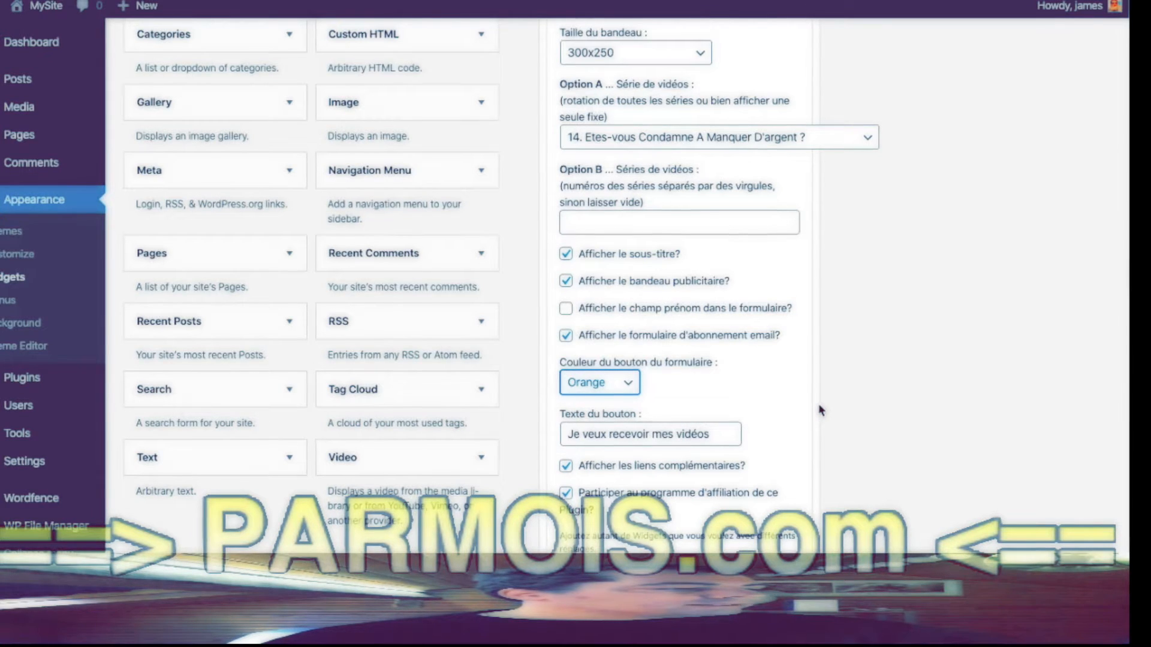
Step: Review the remaining button text, link and affiliation options of the video widget, and save its settings
{"action": "scroll", "coordinate": [819, 411], "scroll_direction": "down", "scroll_amount": 2}
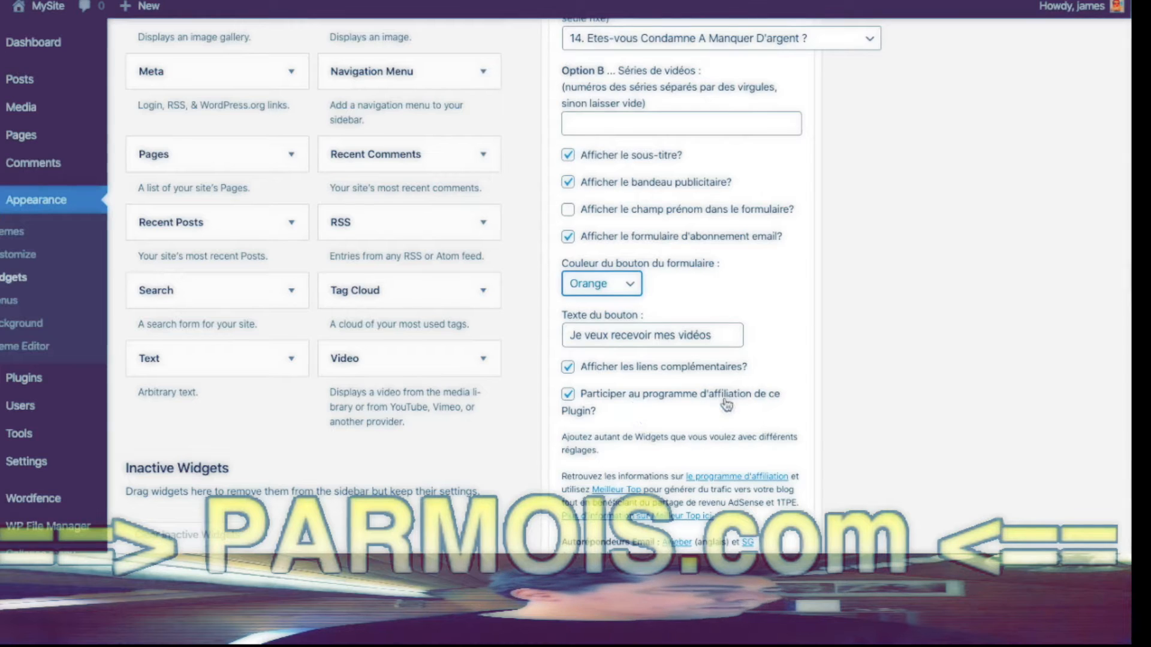
{"action": "scroll", "coordinate": [816, 405], "scroll_direction": "down", "scroll_amount": 1}
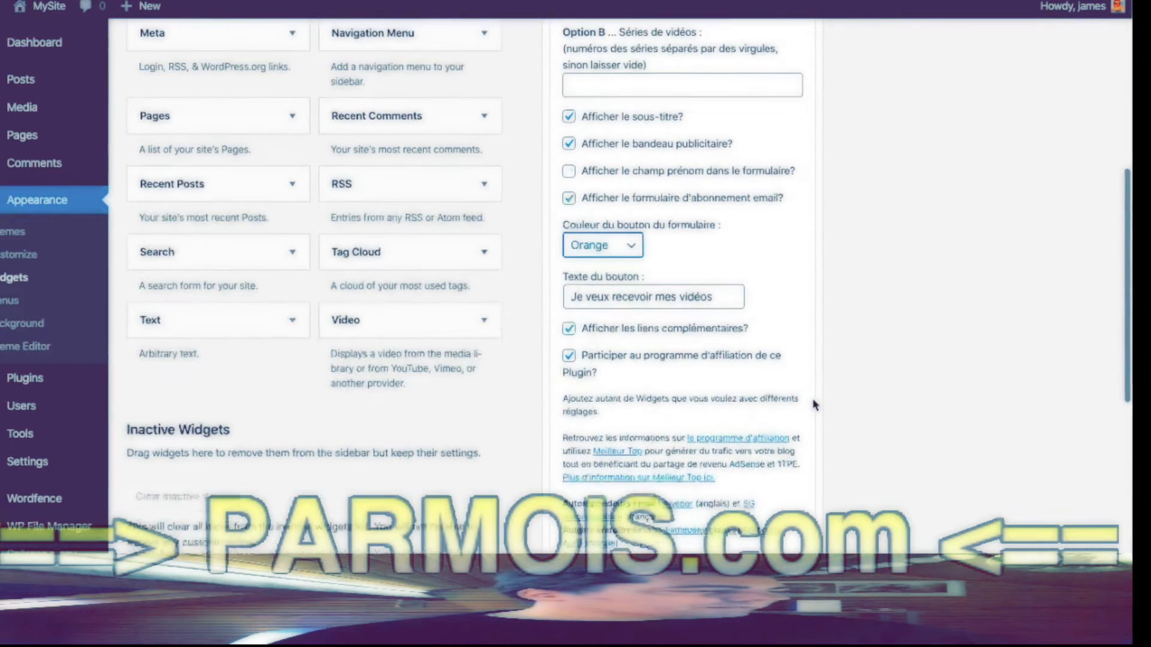
{"action": "scroll", "coordinate": [814, 405], "scroll_direction": "down", "scroll_amount": 1}
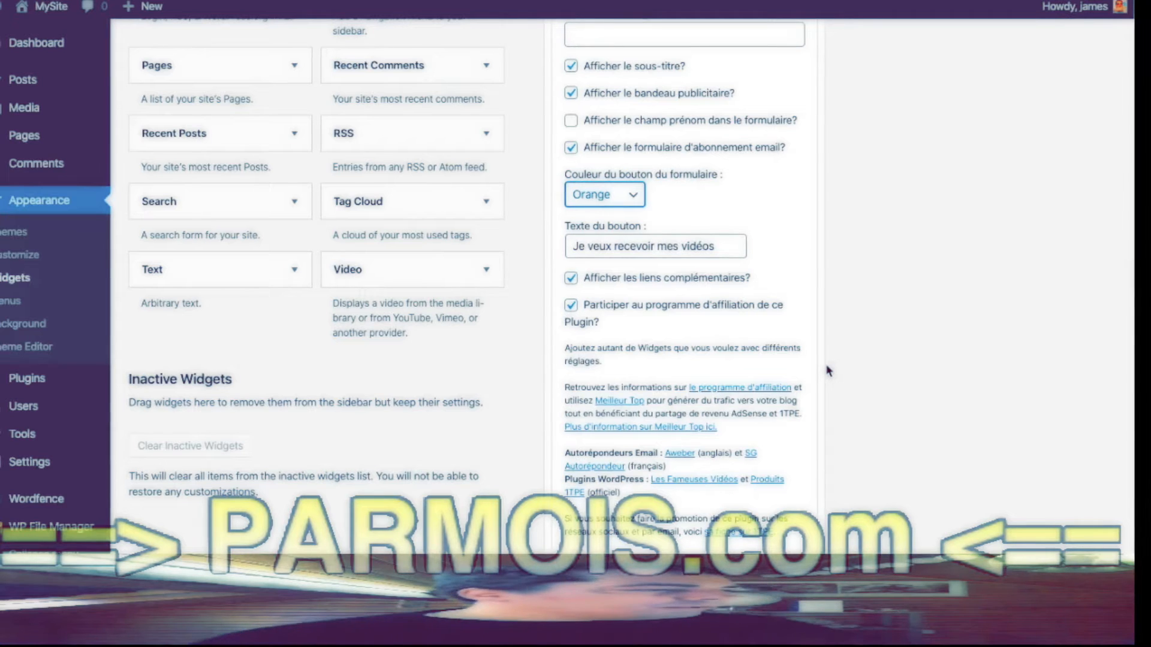
{"action": "scroll", "coordinate": [826, 367], "scroll_direction": "down", "scroll_amount": 2}
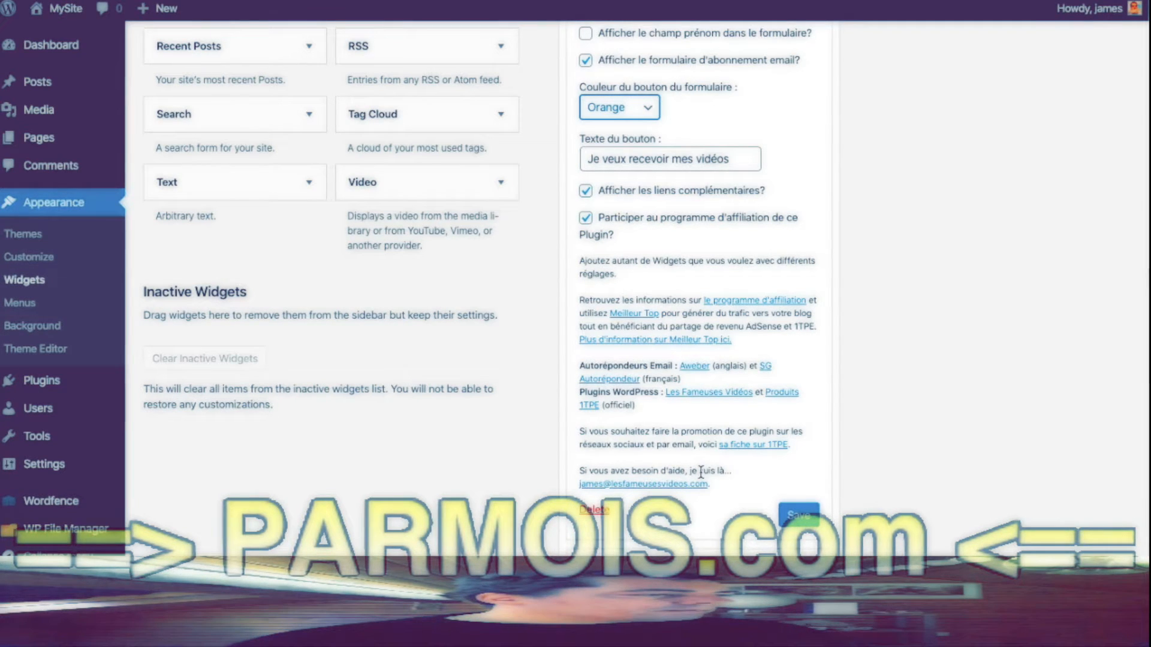
{"action": "left_click", "coordinate": [802, 516]}
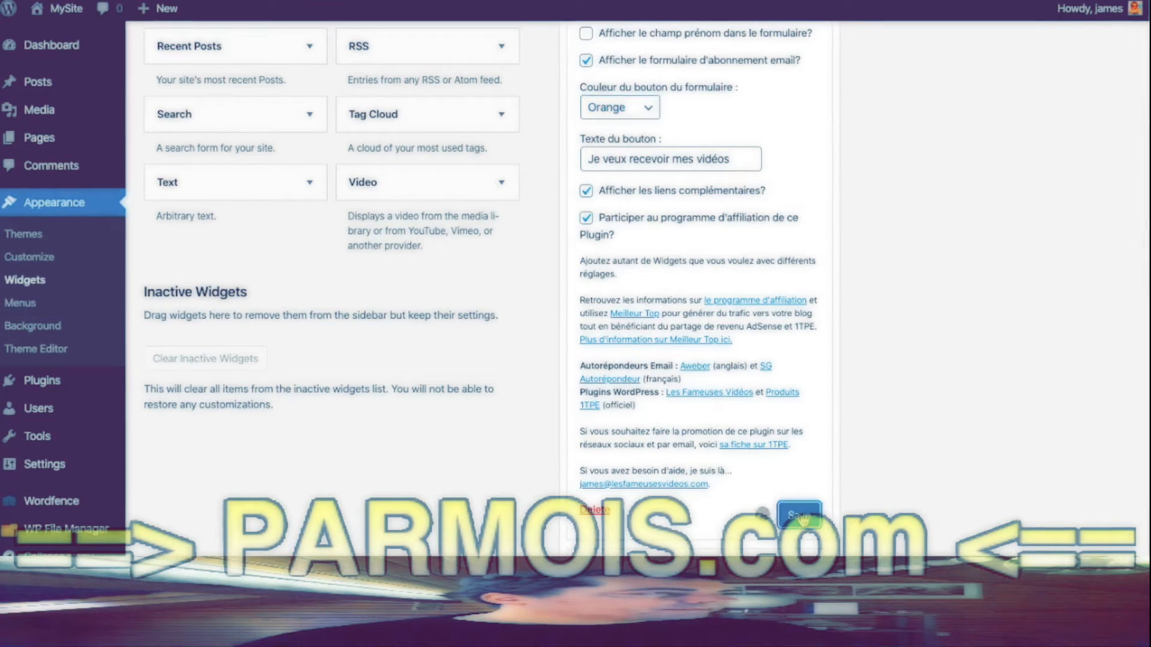